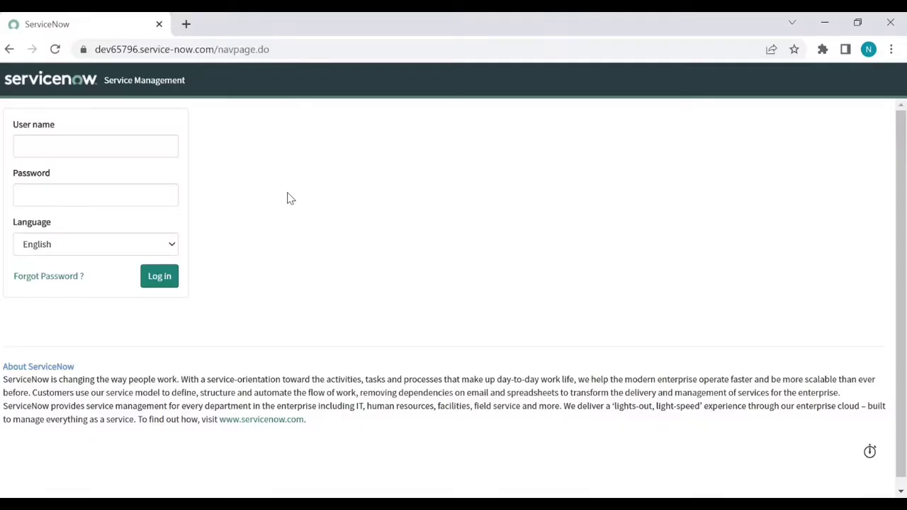
Enter the user name and password, leave the login language at English, and log in
click(120, 148)
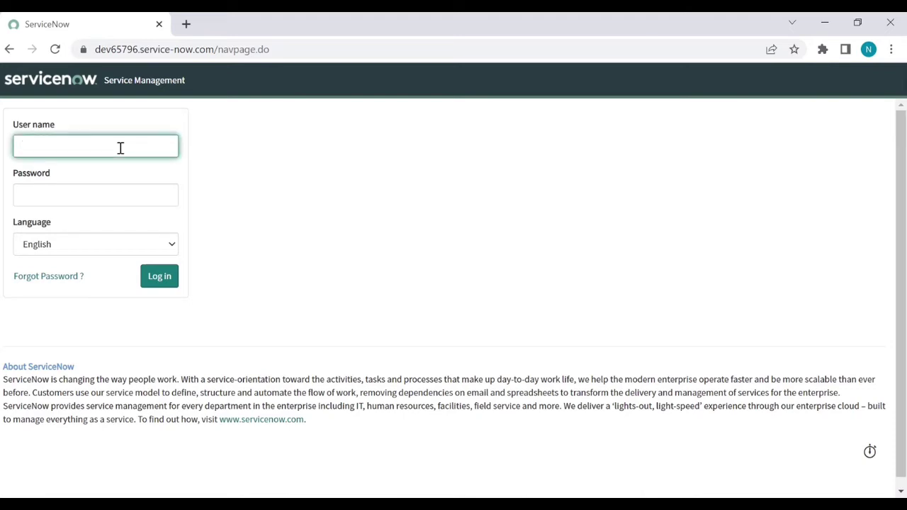
text(Shaina)
key(Tab)
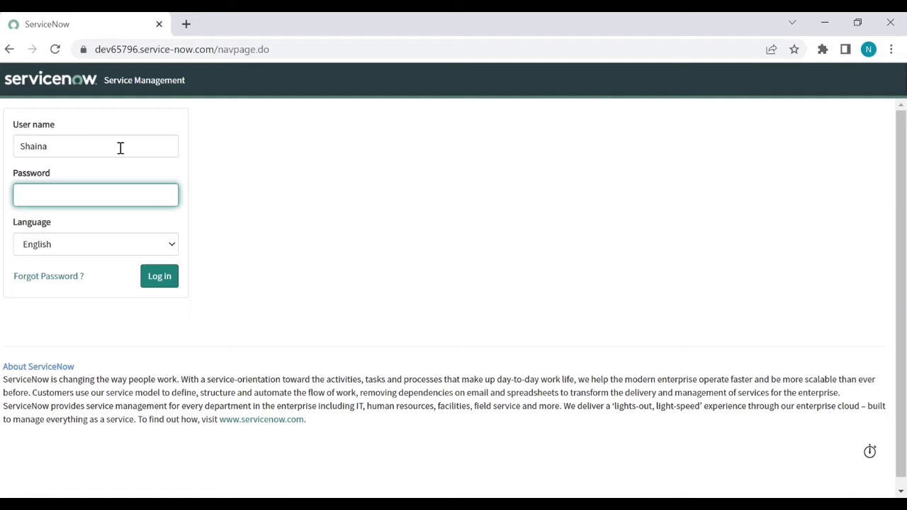
text(*********)
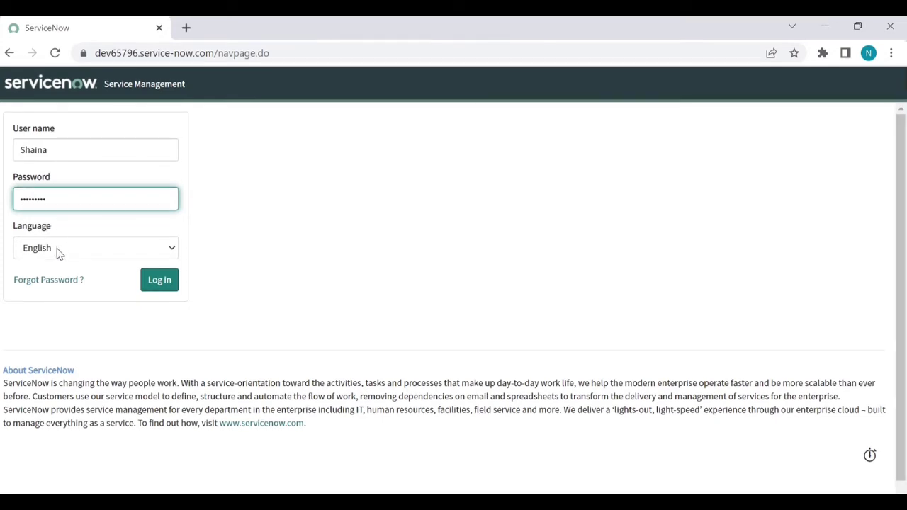
click(59, 248)
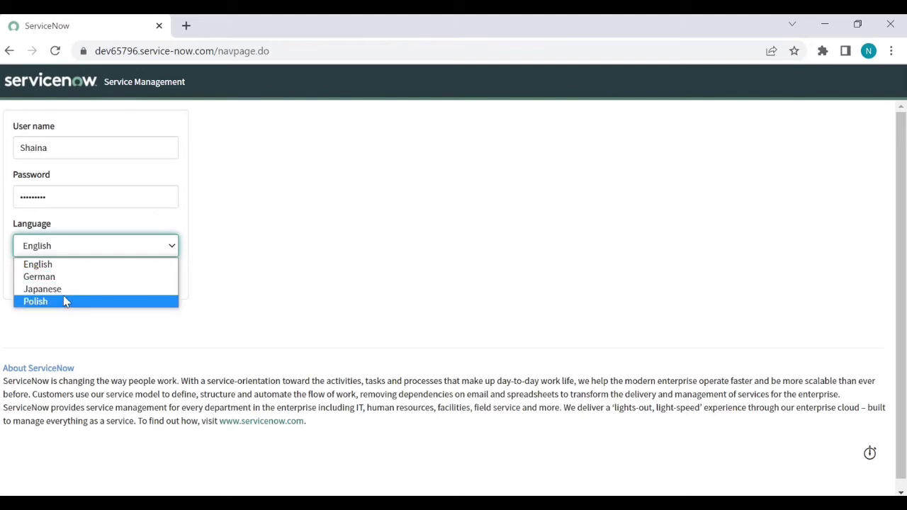
click(59, 248)
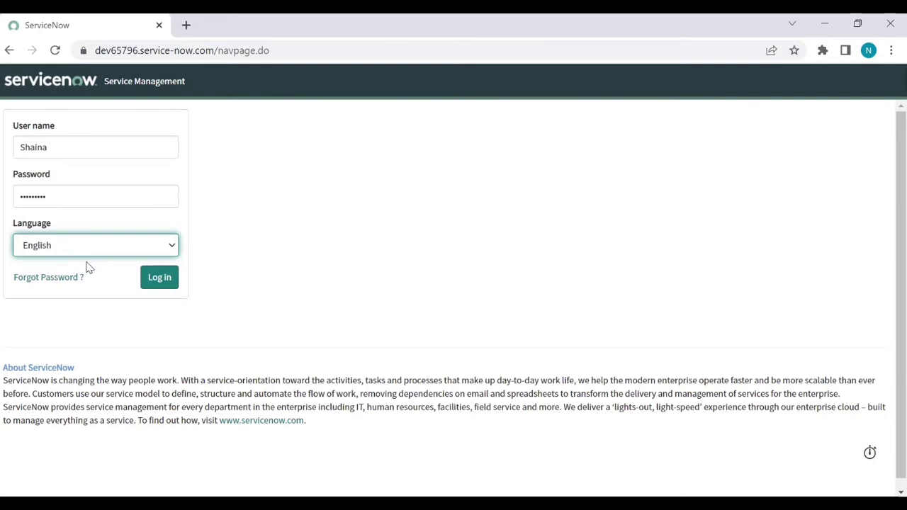
click(83, 248)
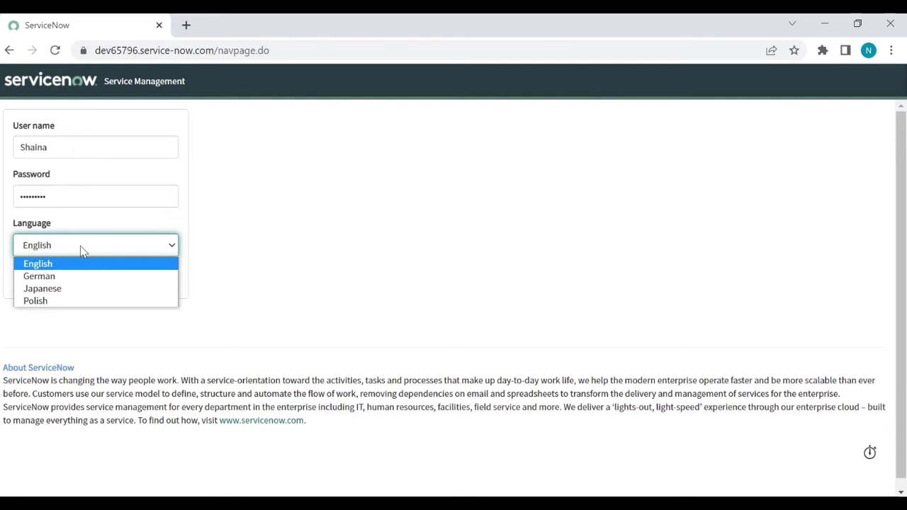
click(81, 247)
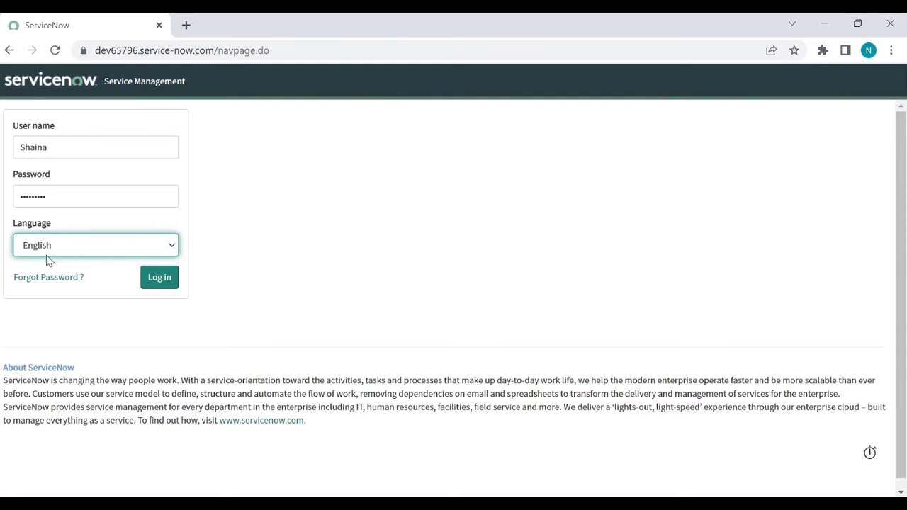
click(160, 280)
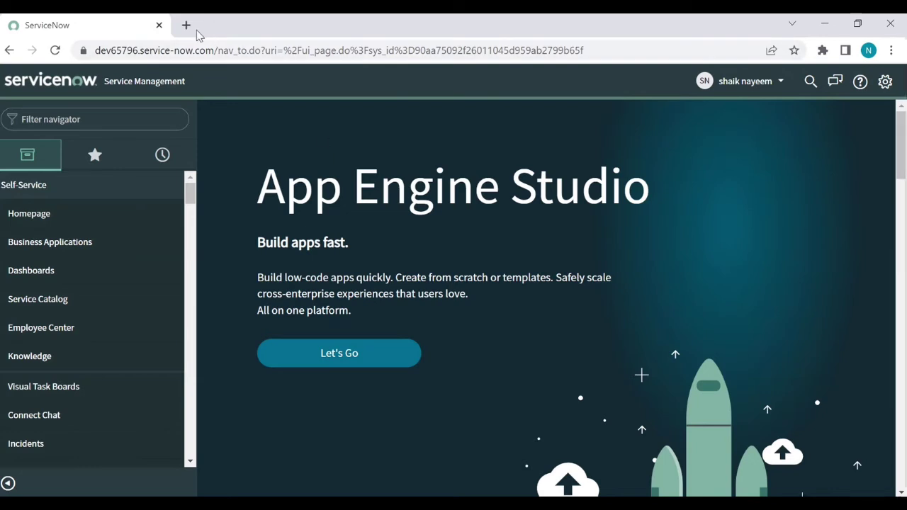
Copy the instance base URL and load it with 'sp' appended in a new tab to open the Service Portal
double_click(176, 55)
click(175, 52)
key(shift+Home)
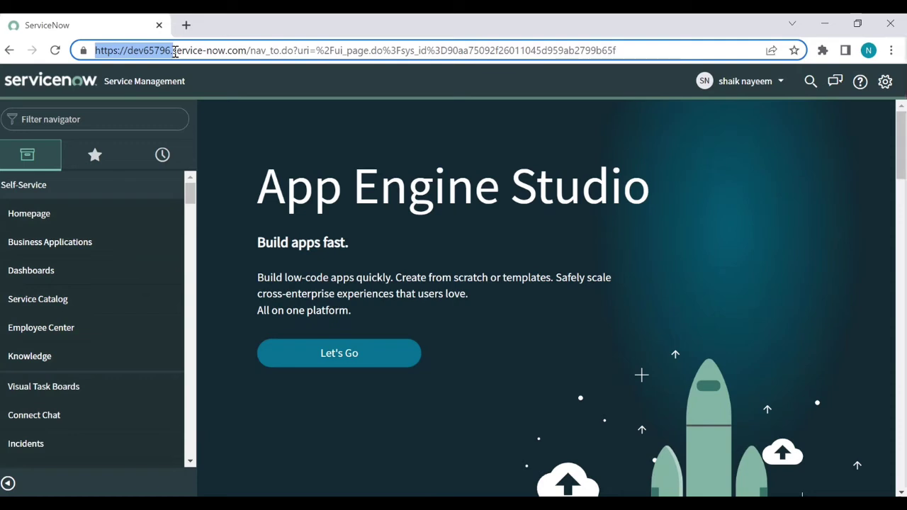
click(175, 52)
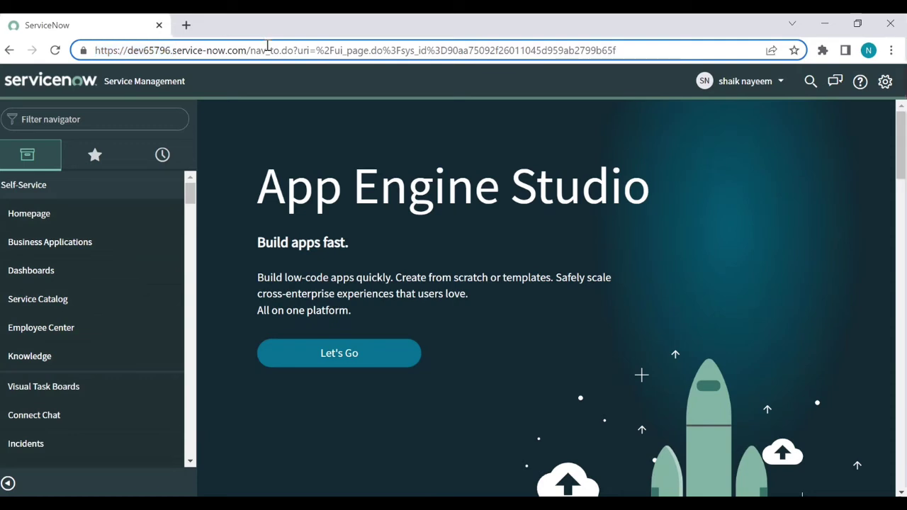
drag(247, 50, 78, 50)
key(ctrl+c)
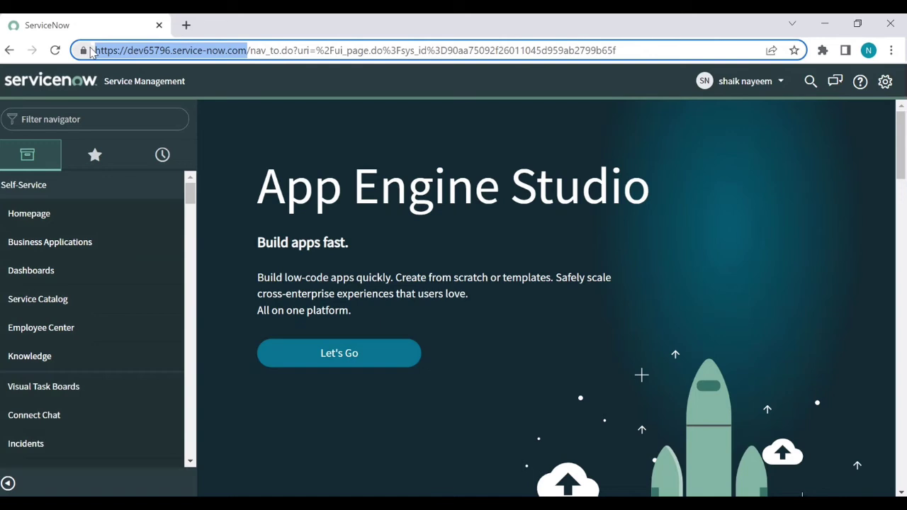
click(184, 26)
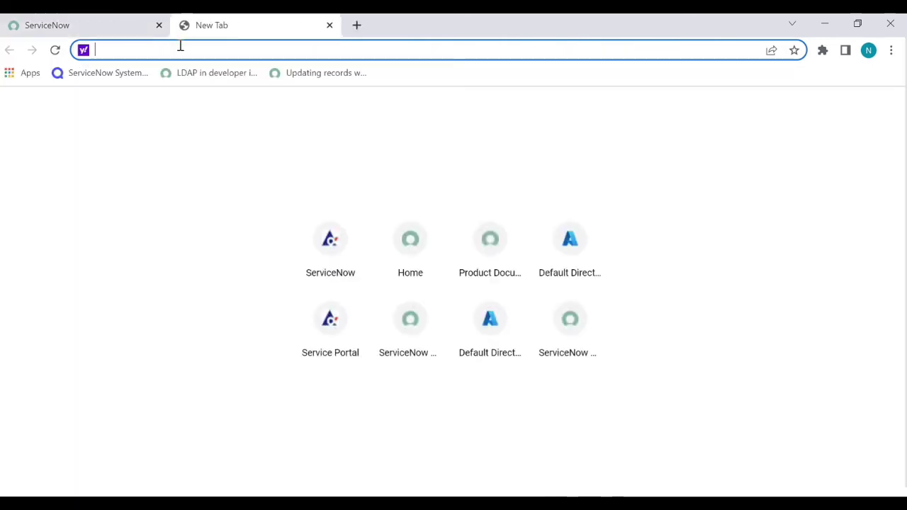
key(ctrl+v)
text(sp)
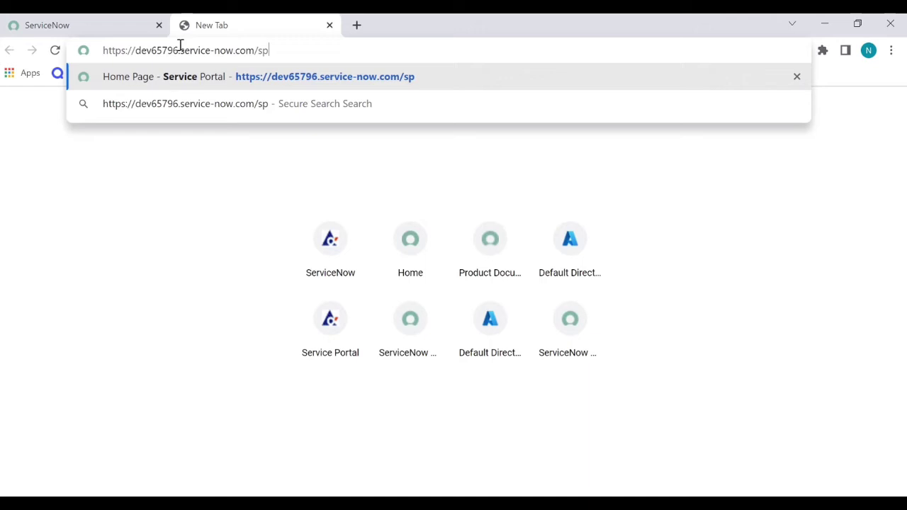
key(Return)
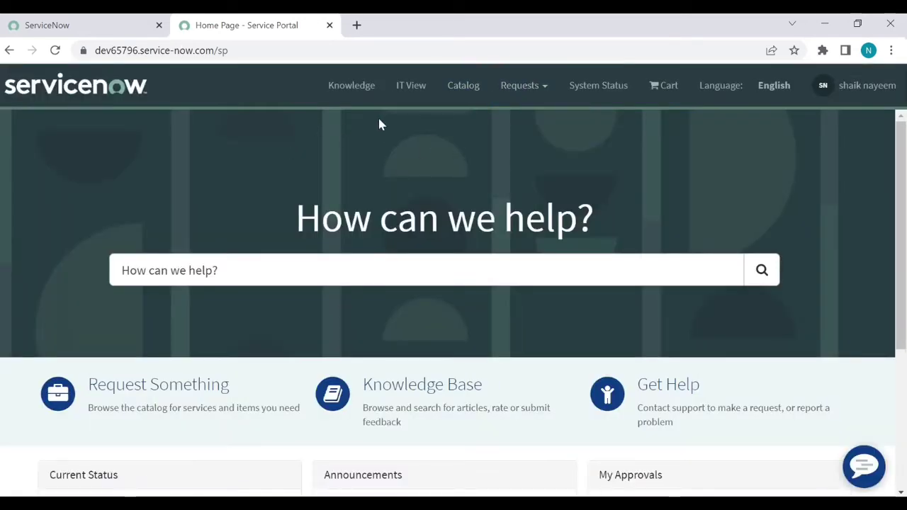
Back in the instance tab, confirm System Settings shows English, then open the user account menu
click(88, 25)
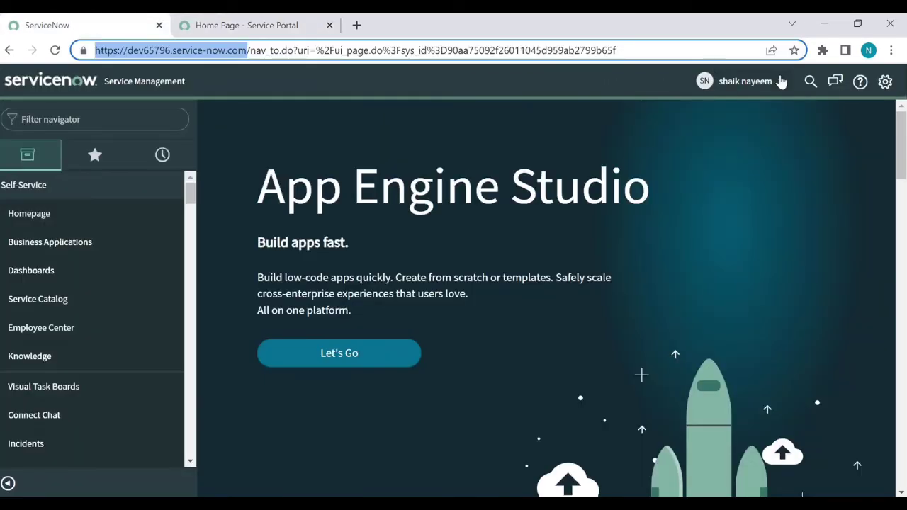
click(886, 89)
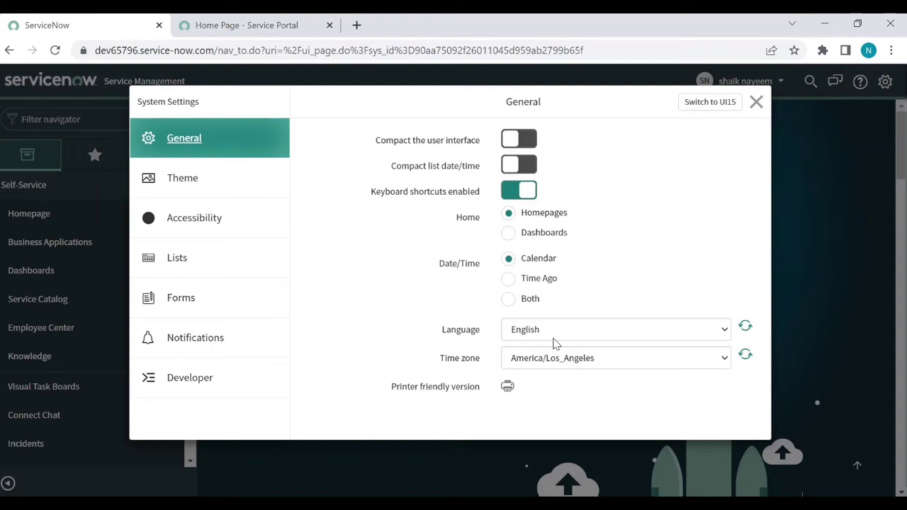
click(756, 105)
click(754, 90)
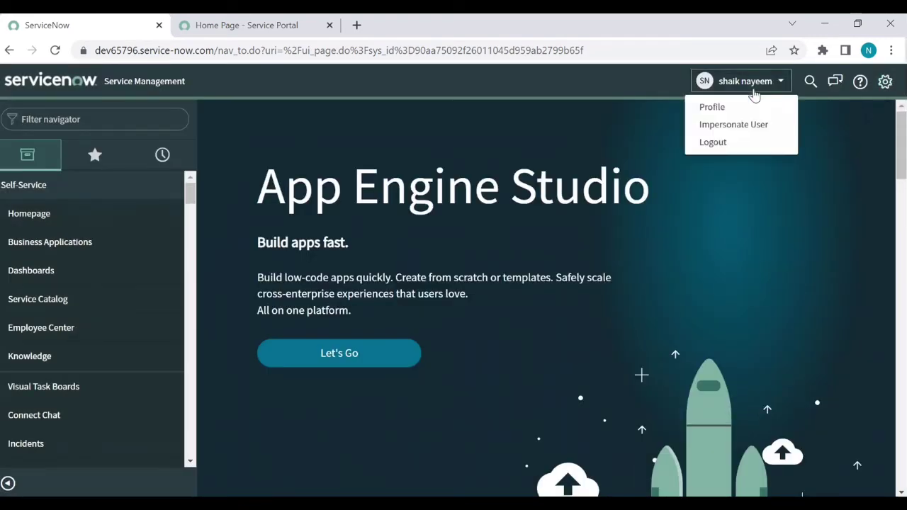
Log out and sign back in with Polish selected as the login language
click(714, 143)
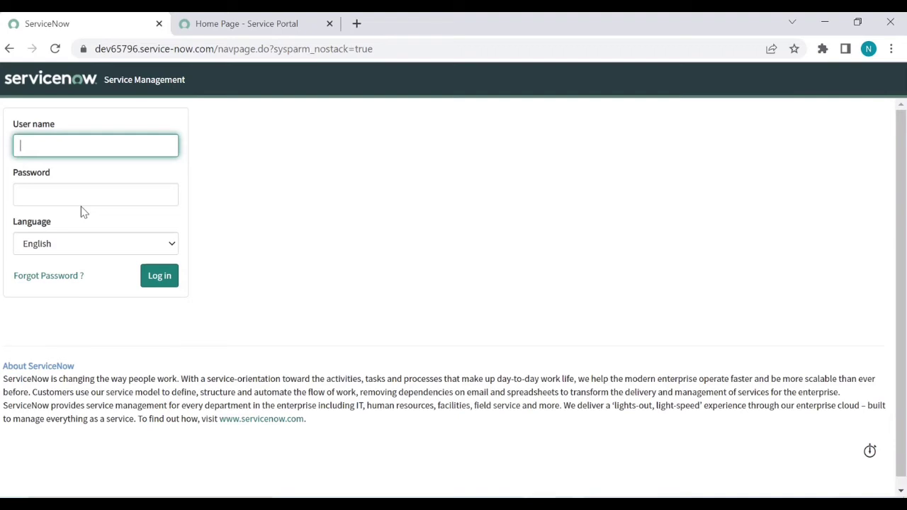
click(75, 244)
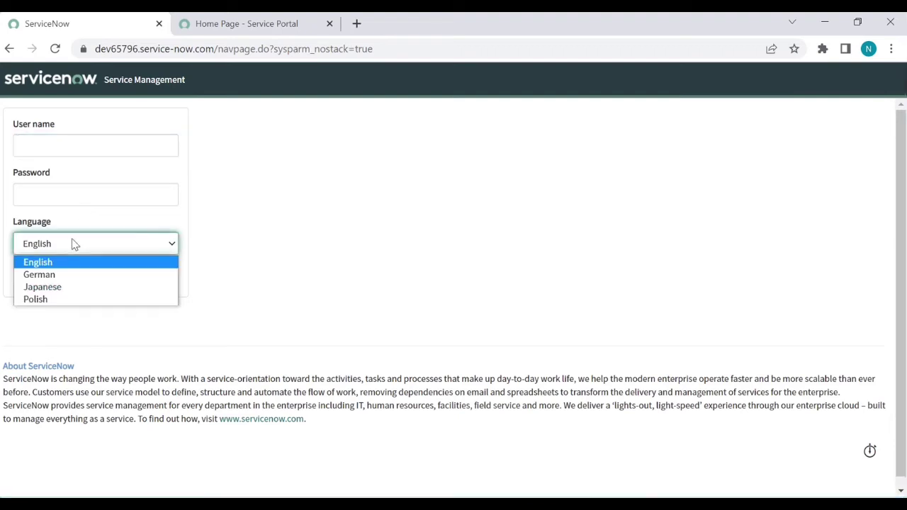
click(45, 297)
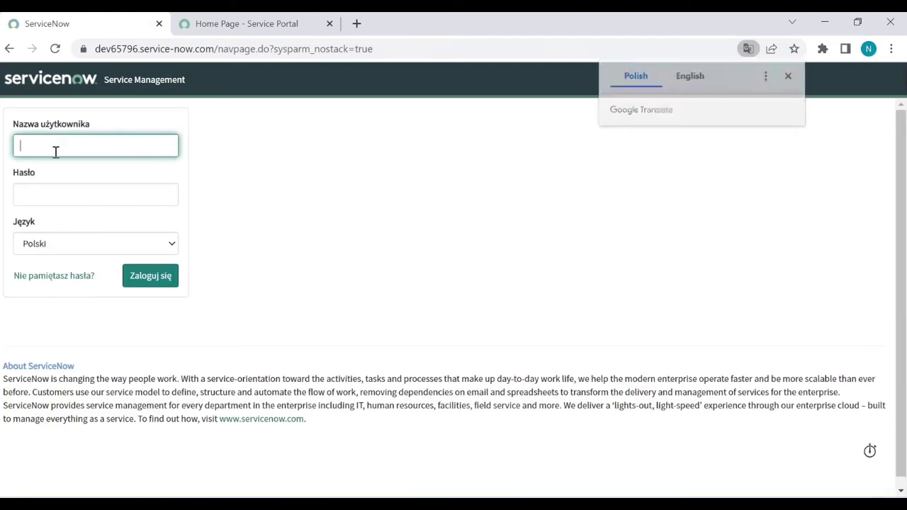
click(56, 151)
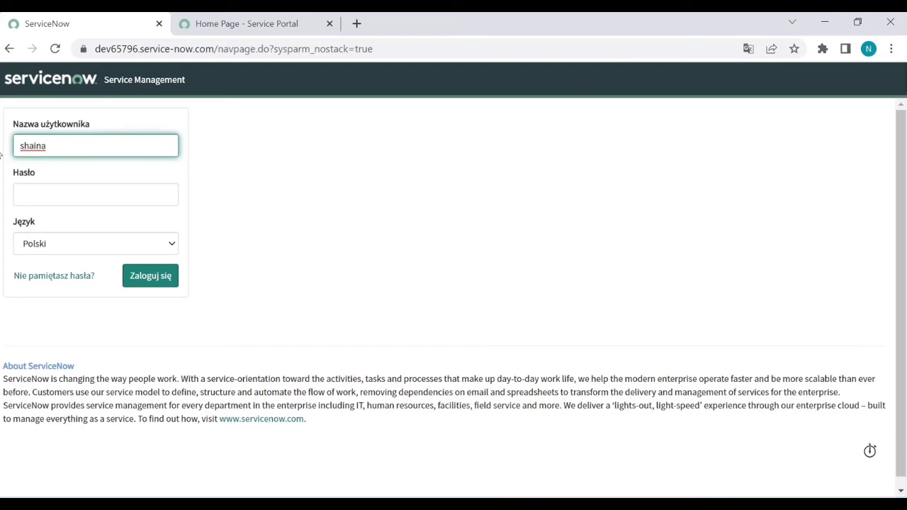
key(Tab)
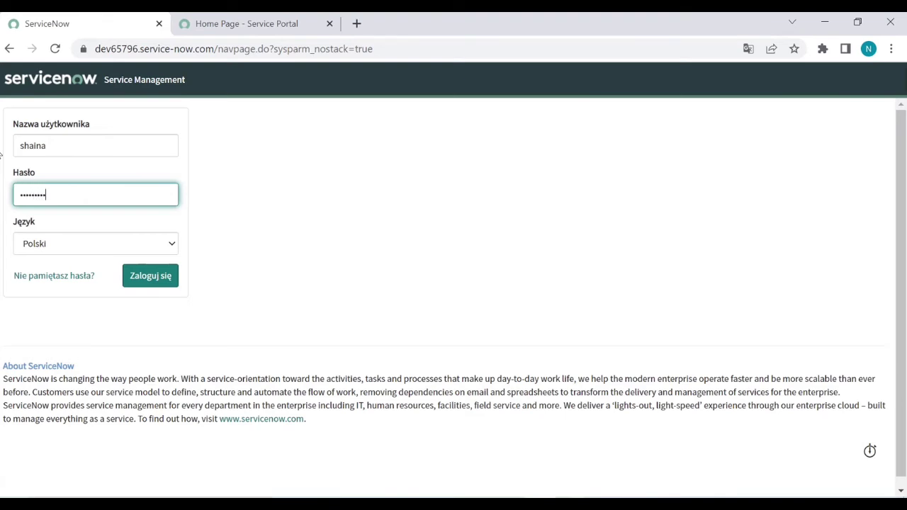
key(Return)
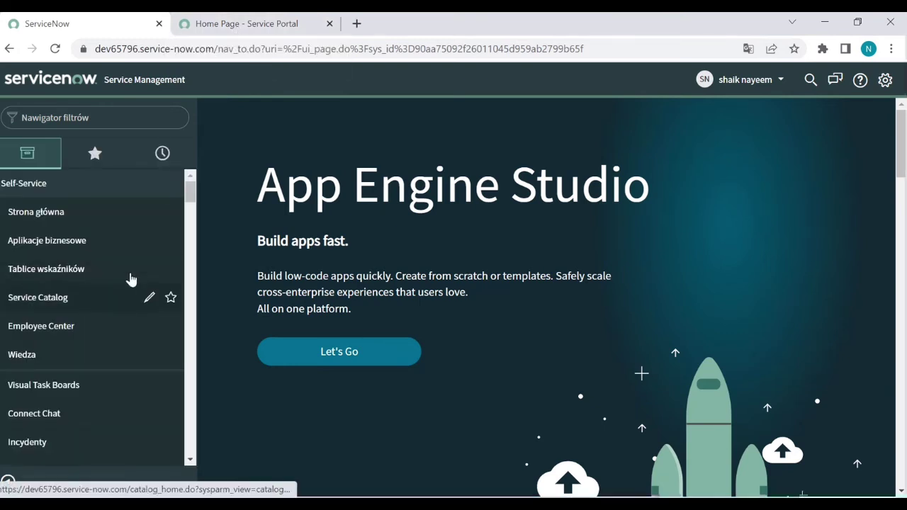
Reload the Service Portal tab so it shows in Polish, then go back to the instance tab
click(248, 28)
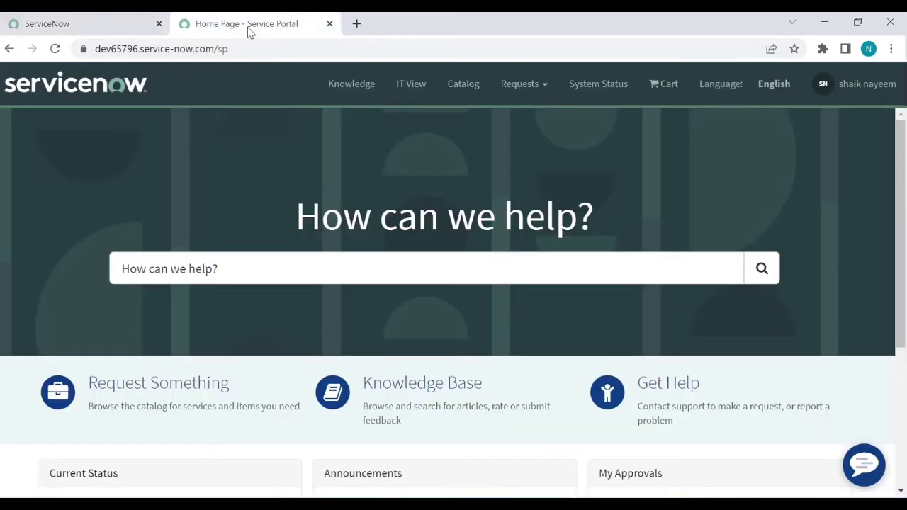
click(56, 49)
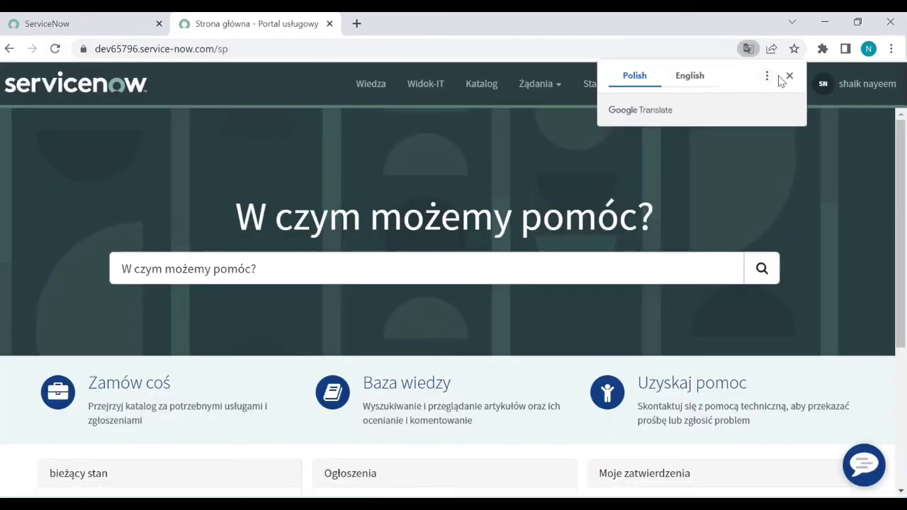
click(788, 75)
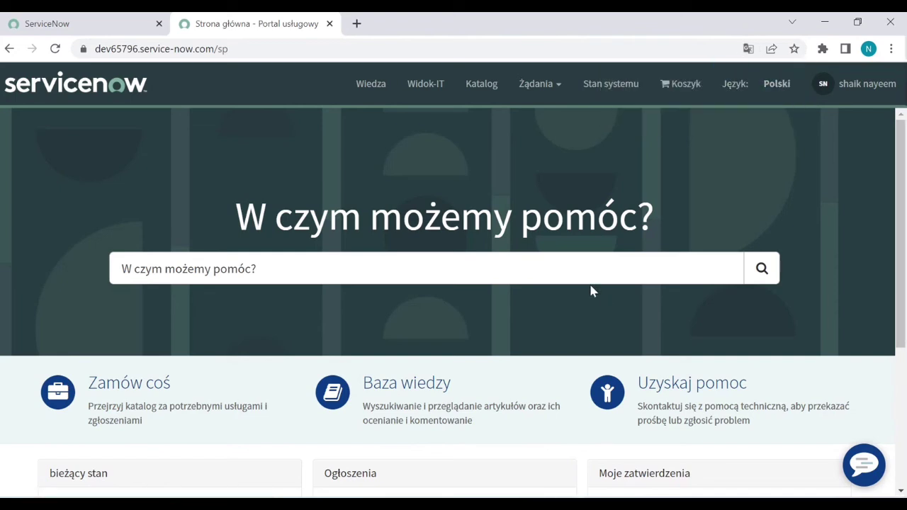
click(75, 23)
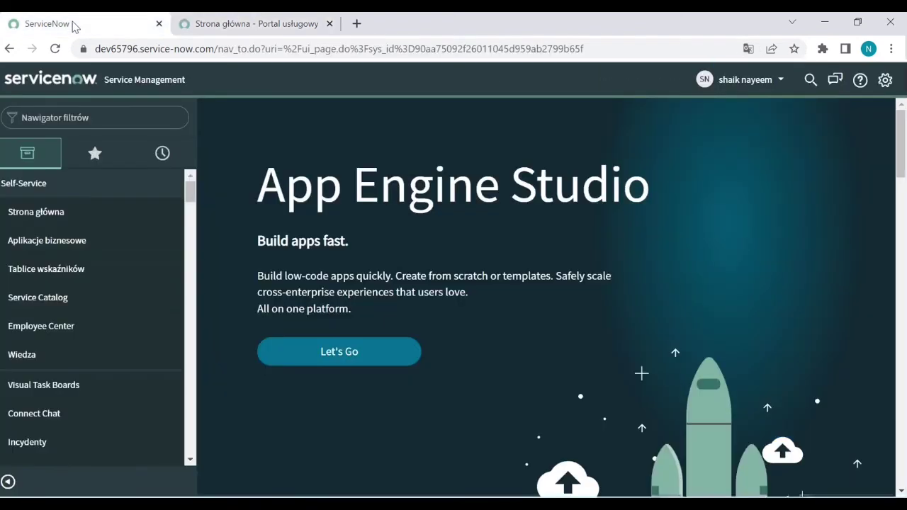
Set the Language in System Settings to German and dismiss the translation popup
click(884, 82)
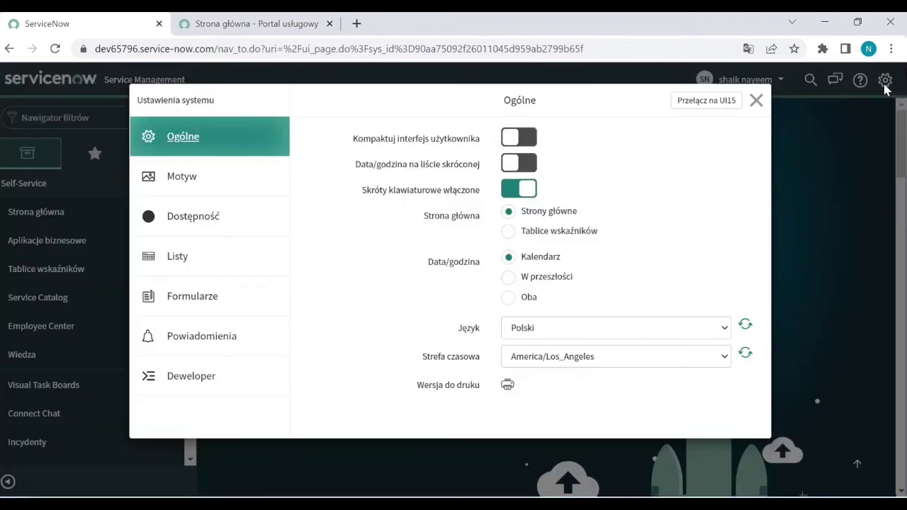
click(552, 333)
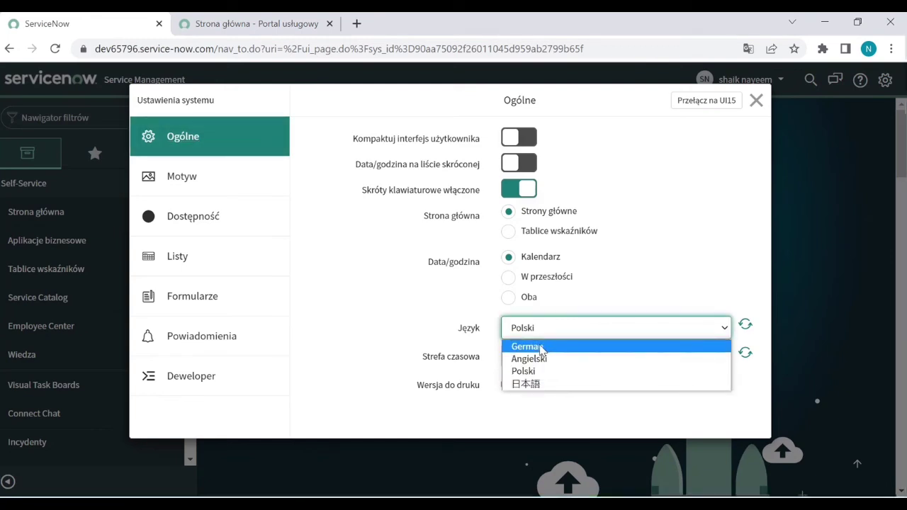
click(541, 346)
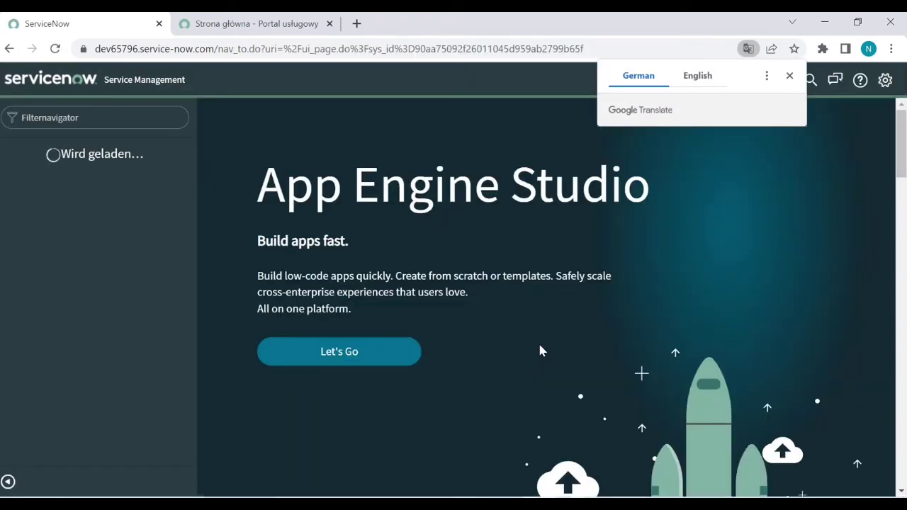
click(790, 77)
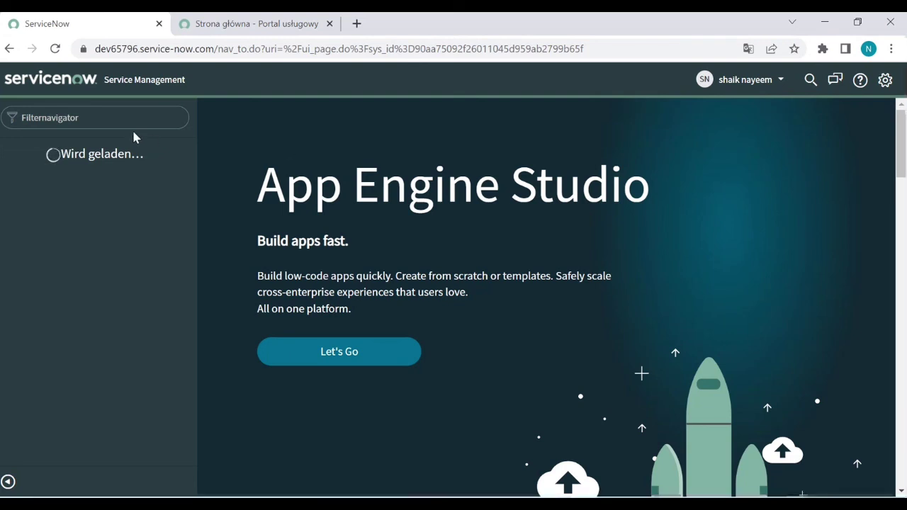
View the Service Portal tab, now in German with Sprache set to Deutsch
click(241, 25)
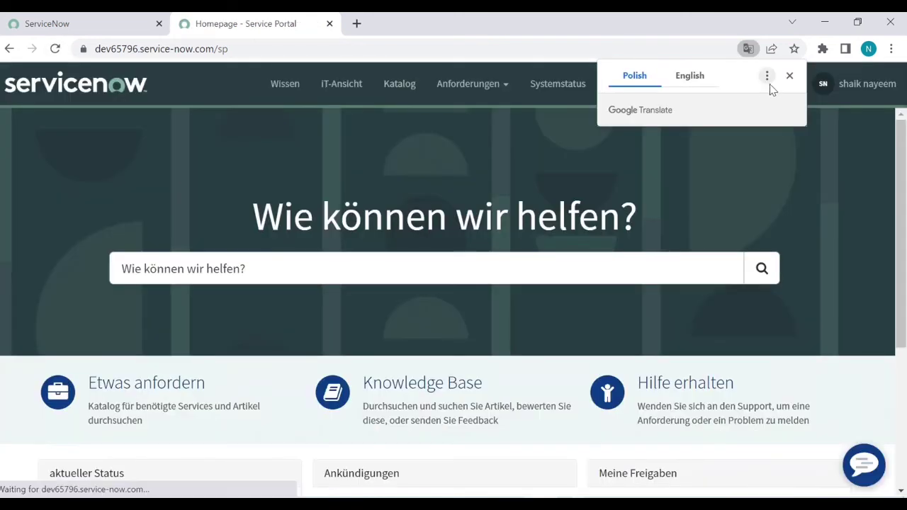
click(791, 76)
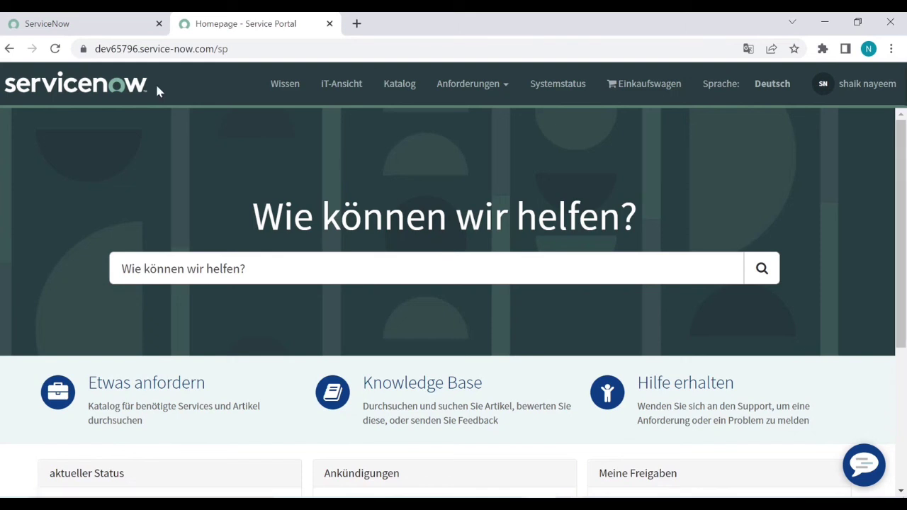
click(103, 27)
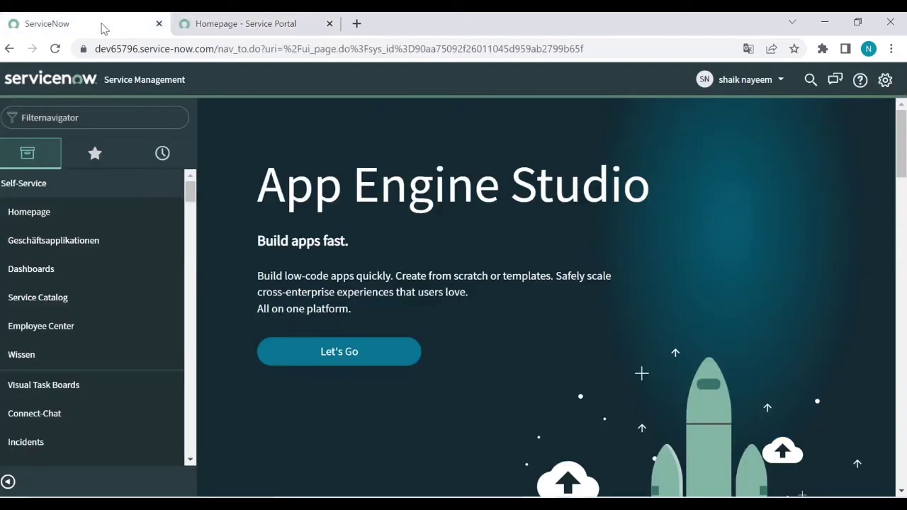
click(266, 30)
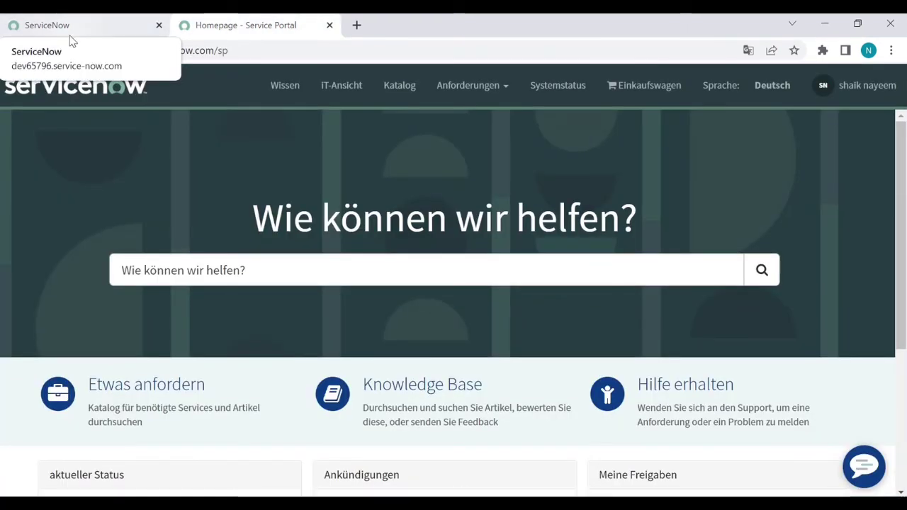